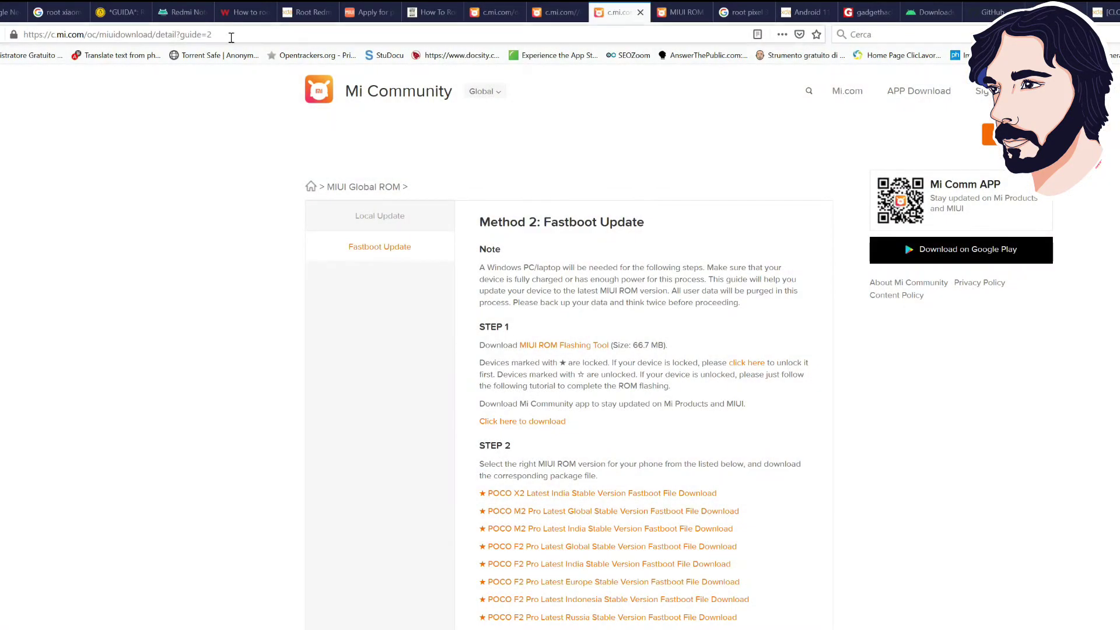
Start the MIUI ROM Flashing Tool download from the guide page, then cancel it
drag(231, 37, 28, 35)
click(61, 413)
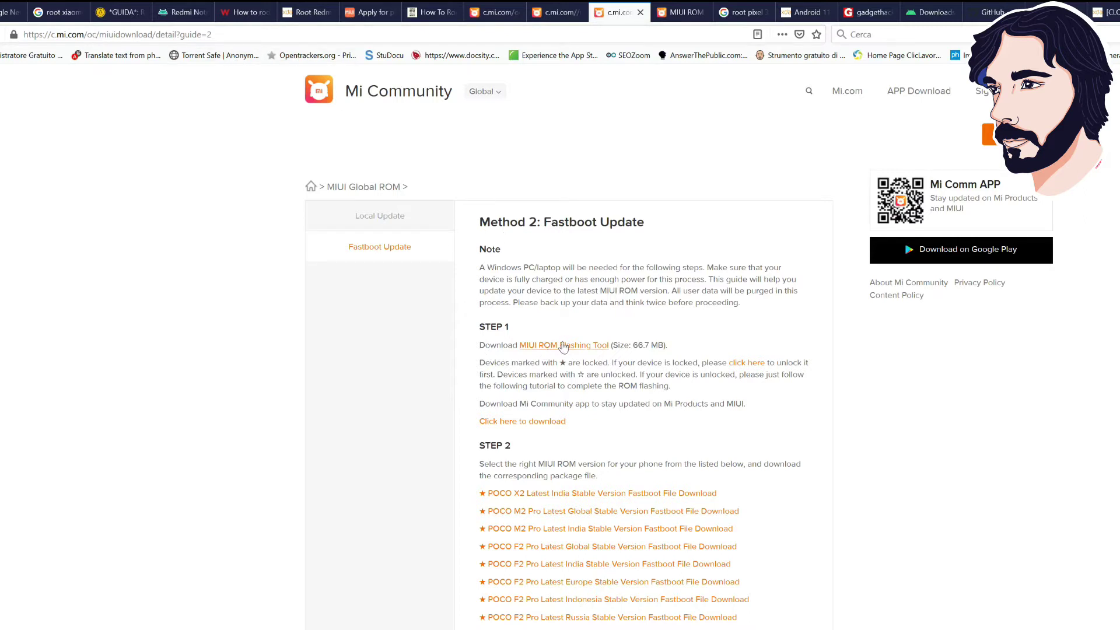
click(571, 346)
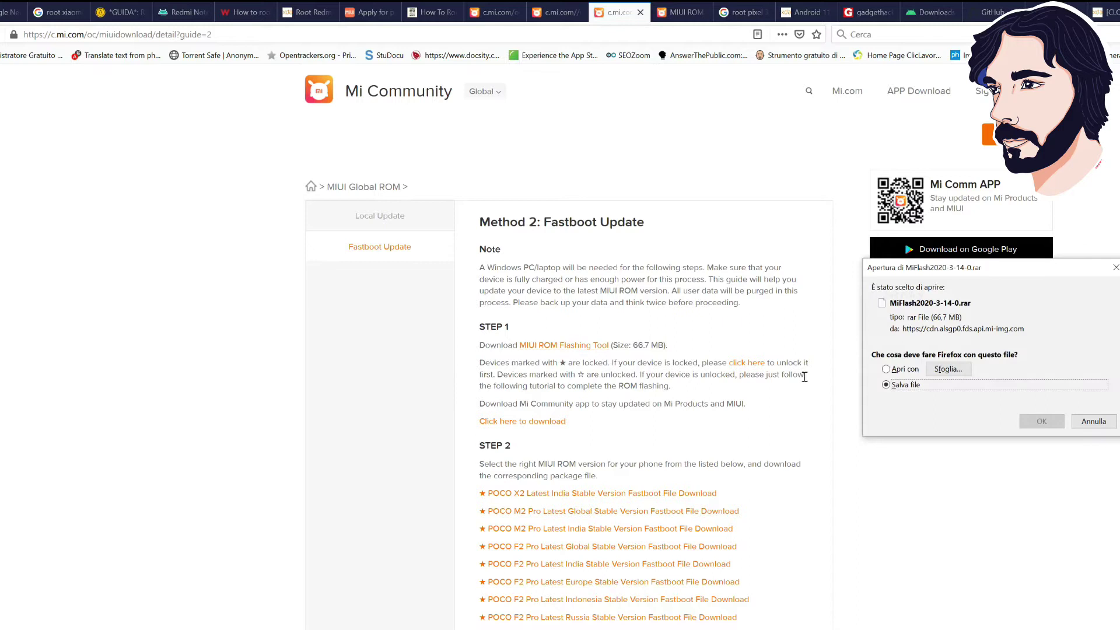
drag(1016, 273, 640, 299)
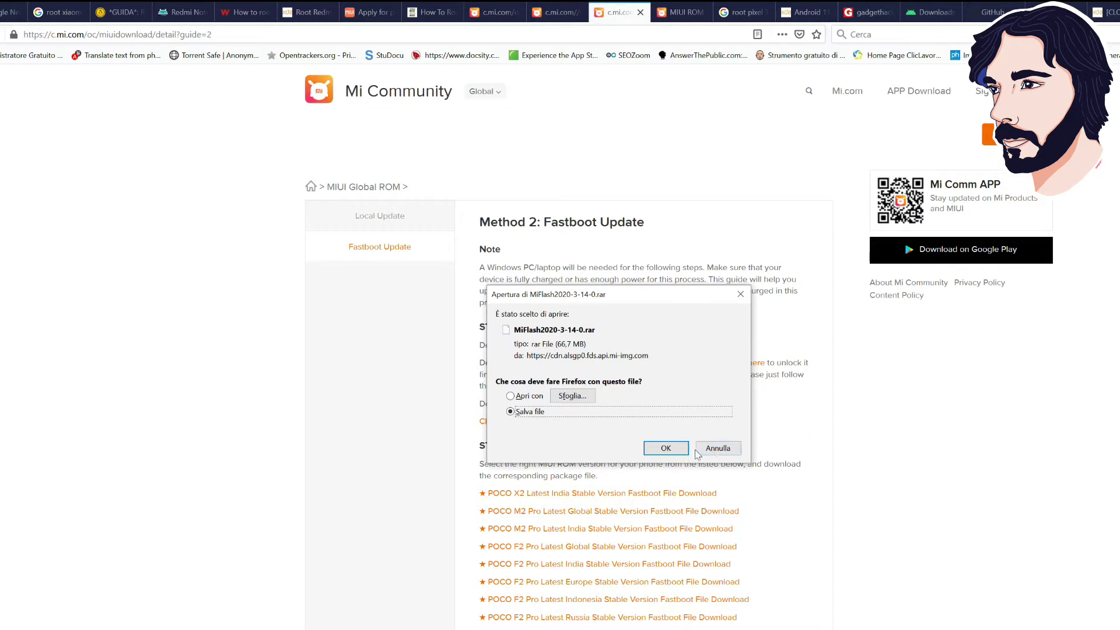
click(713, 450)
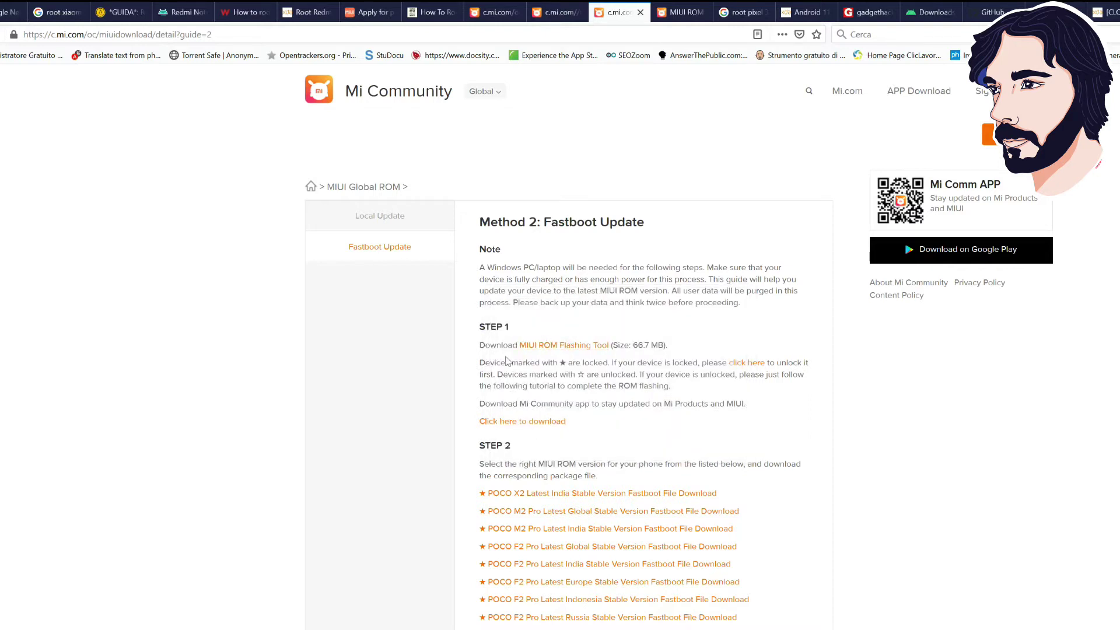
Scroll to the Redmi Note 8 ginkgo fastboot link and cancel its download prompt with Annulla
scroll(458, 378, down, 8)
scroll(456, 377, up, 4)
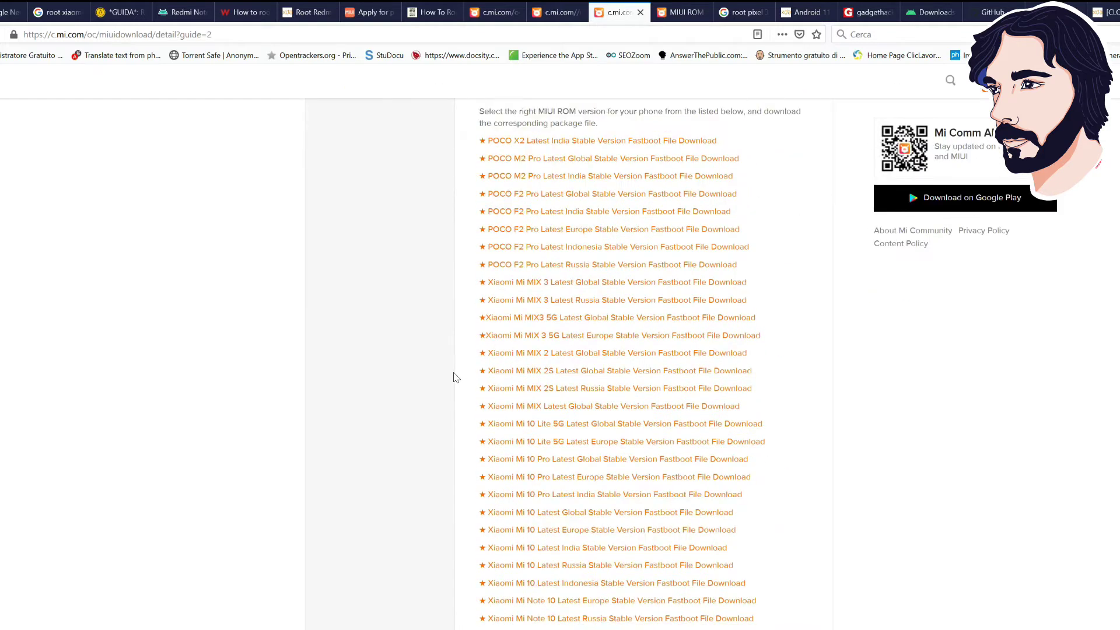
scroll(455, 377, up, 2)
scroll(453, 377, down, 6)
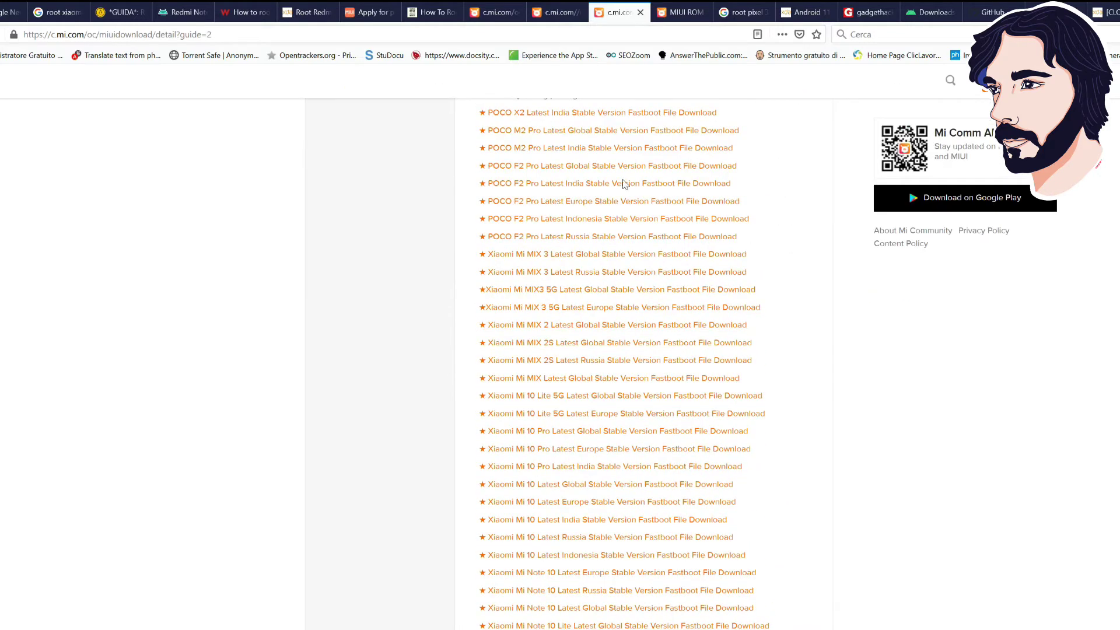
scroll(454, 377, up, 9)
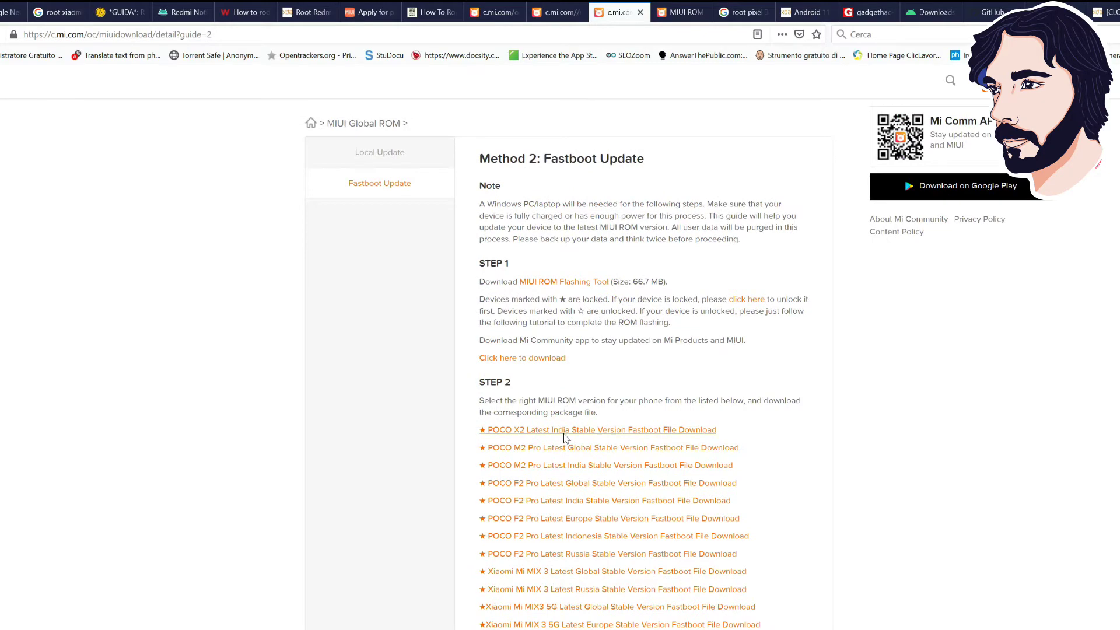
scroll(565, 435, down, 20)
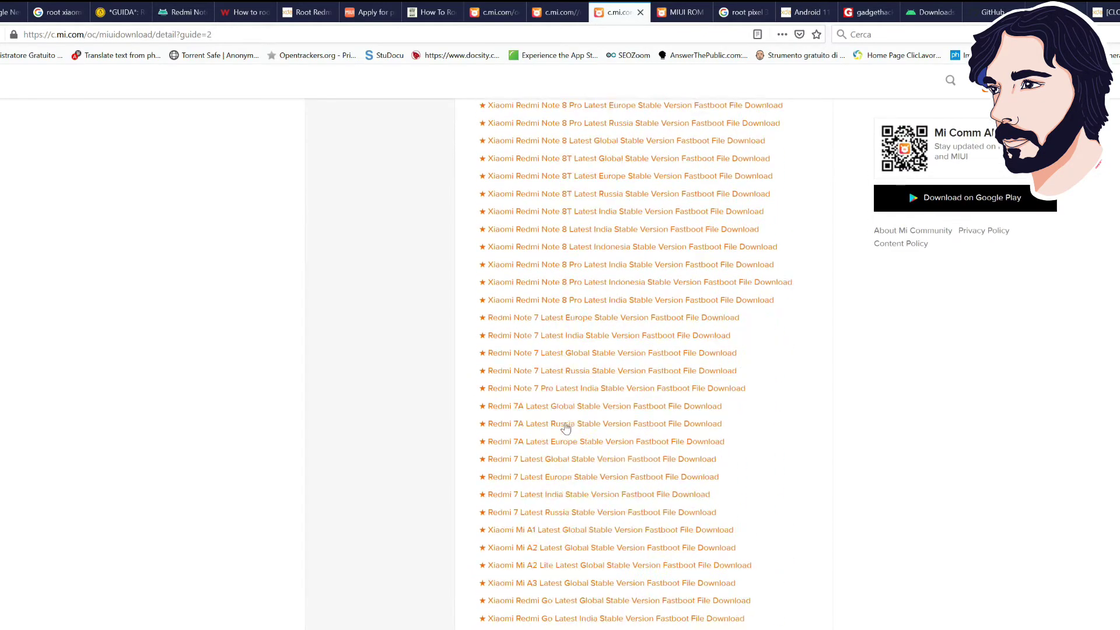
scroll(565, 429, up, 15)
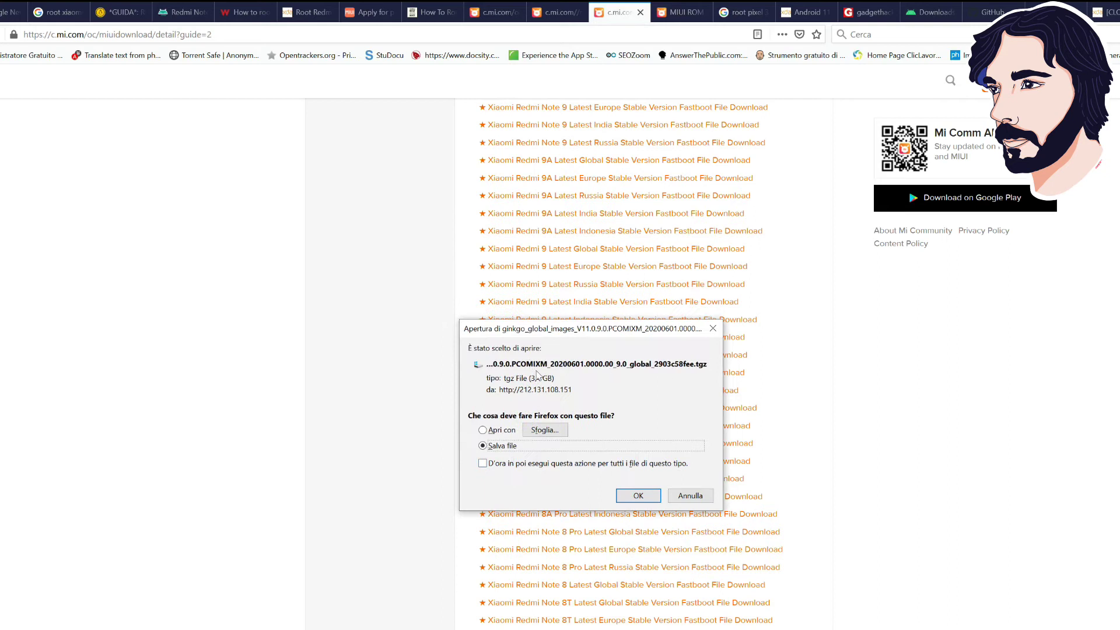
click(675, 496)
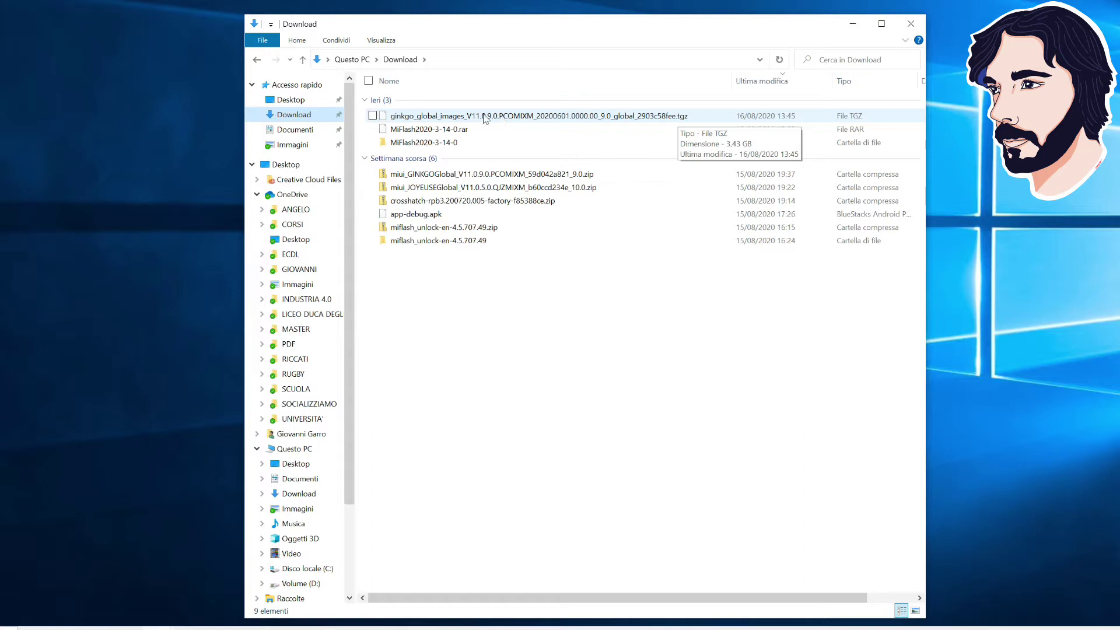
Extract the ginkgo .tgz with 7-Zip into a new ginkgo_global_images_V11.0.9.0.PCOMIXM_20200601 folder
click(484, 117)
right_click(484, 117)
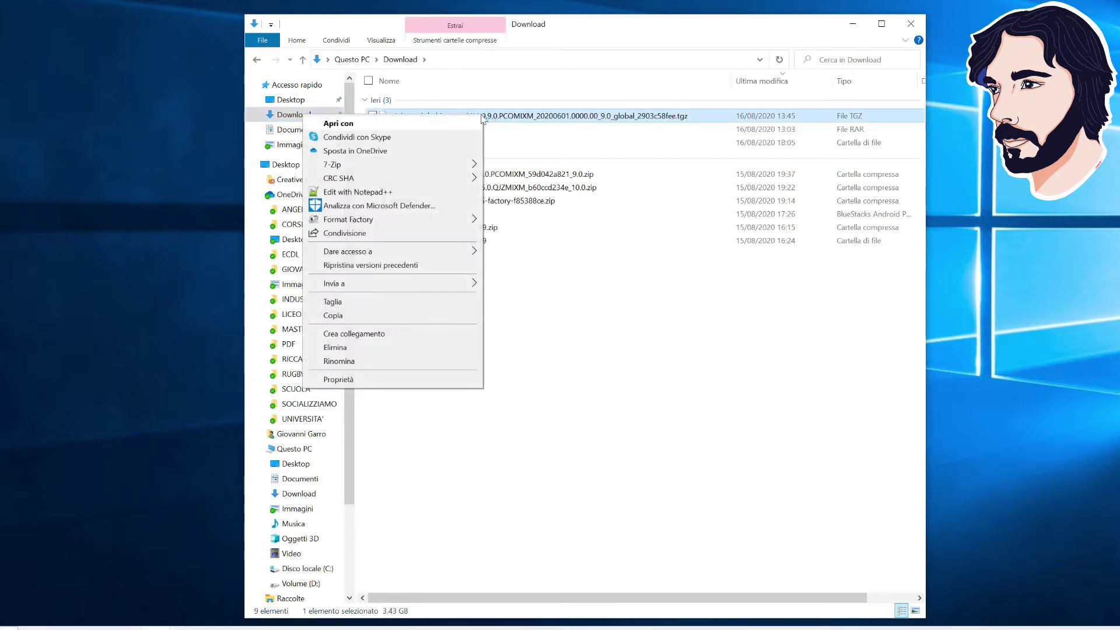
mouse_move(373, 164)
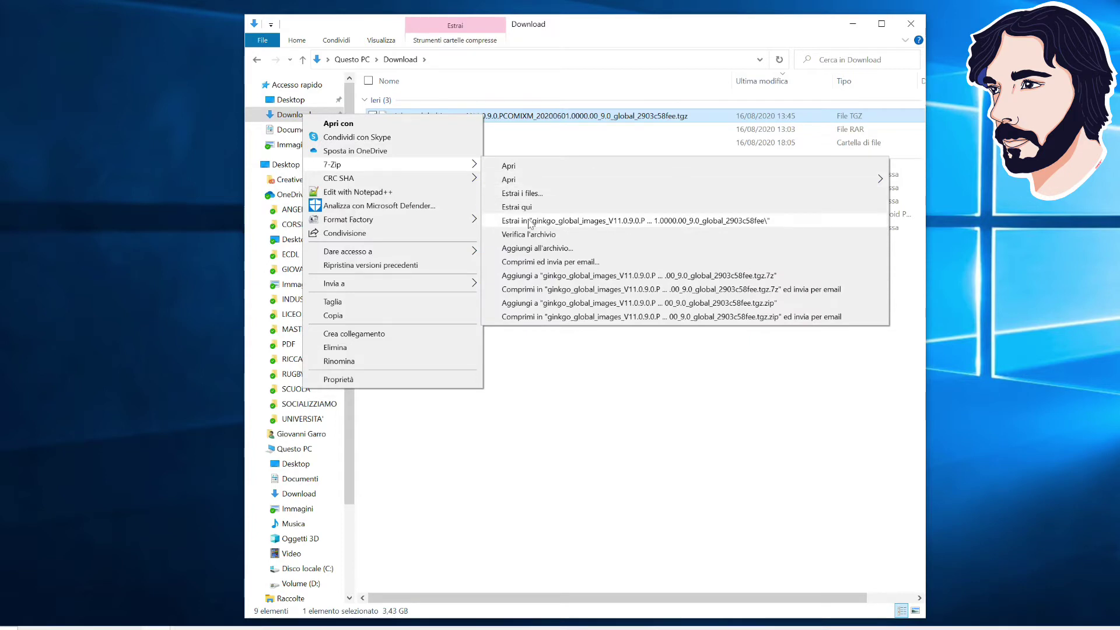
click(542, 222)
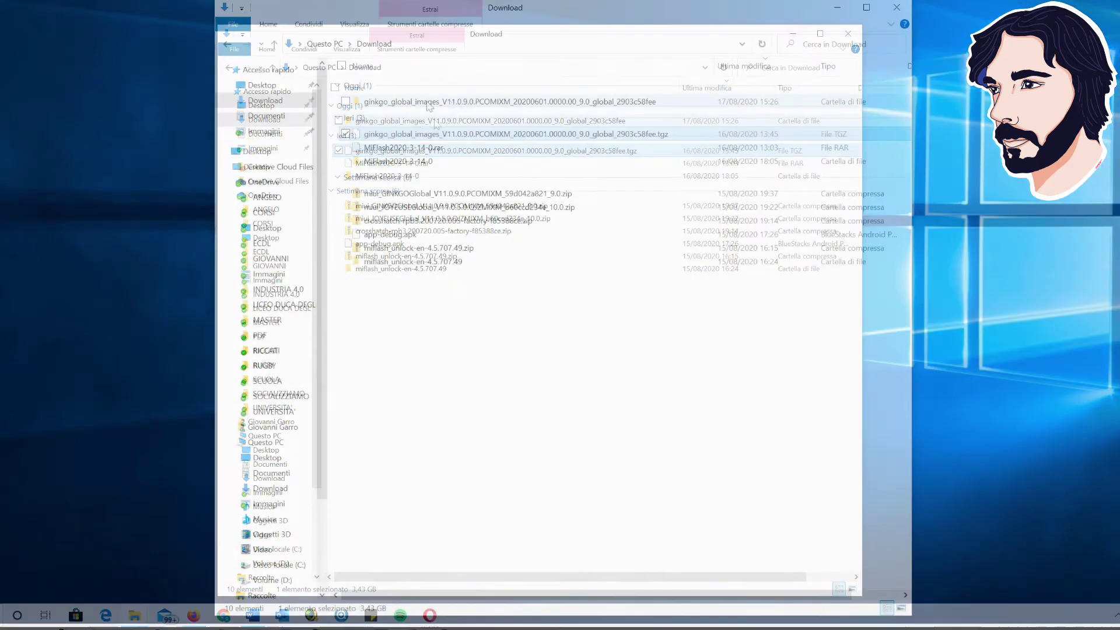
Open the extracted ginkgo folder and unpack its inner .tar into its own ginkgo_global_images folder
double_click(428, 104)
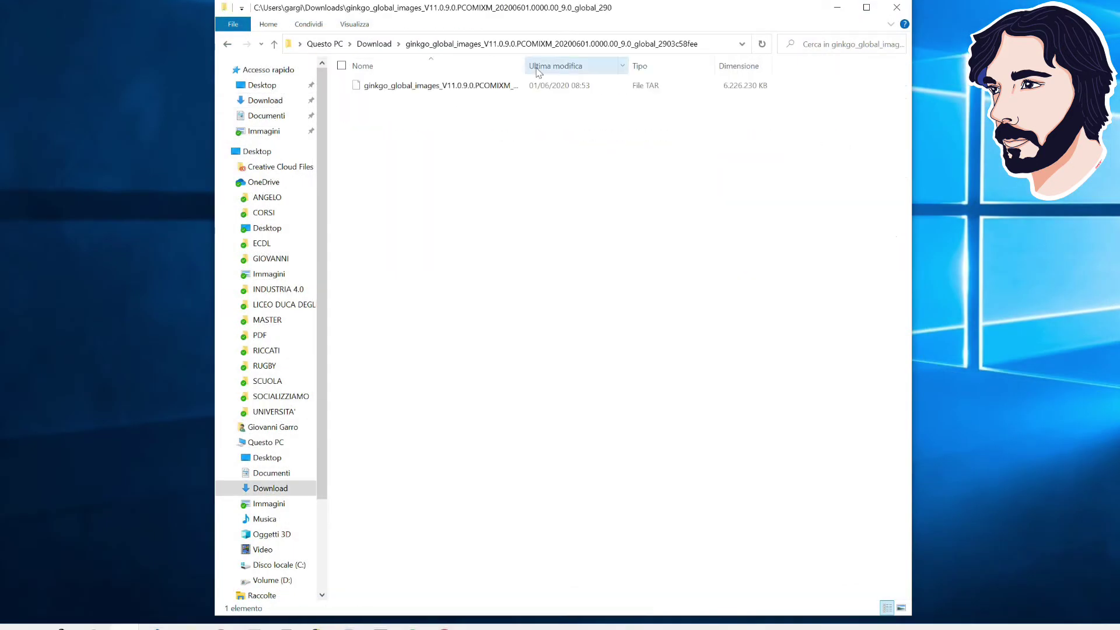
drag(530, 66, 697, 67)
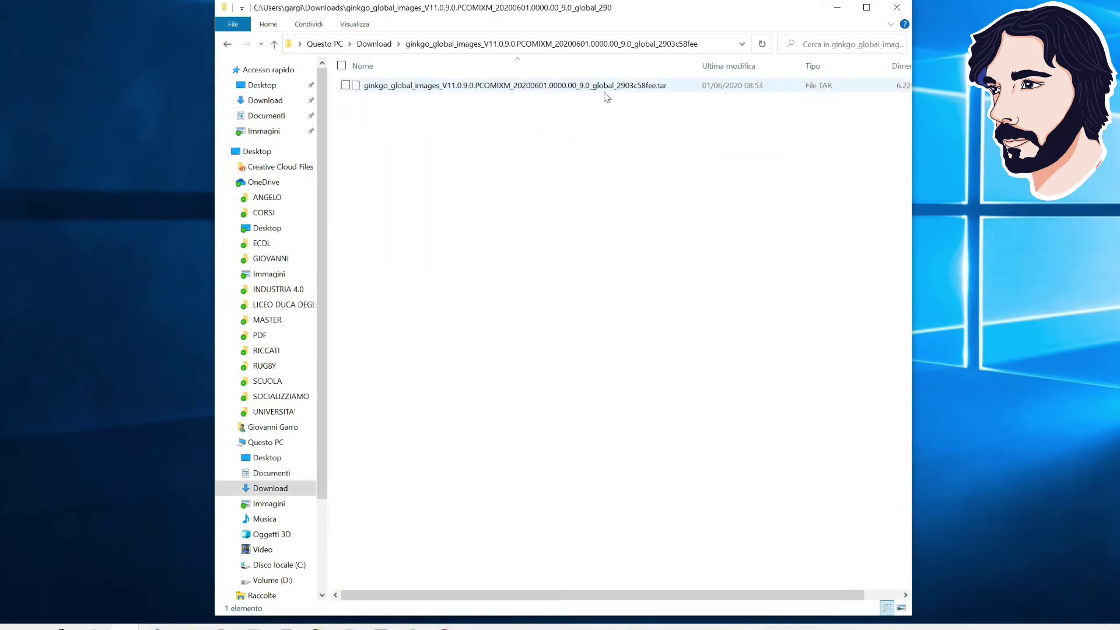
click(451, 89)
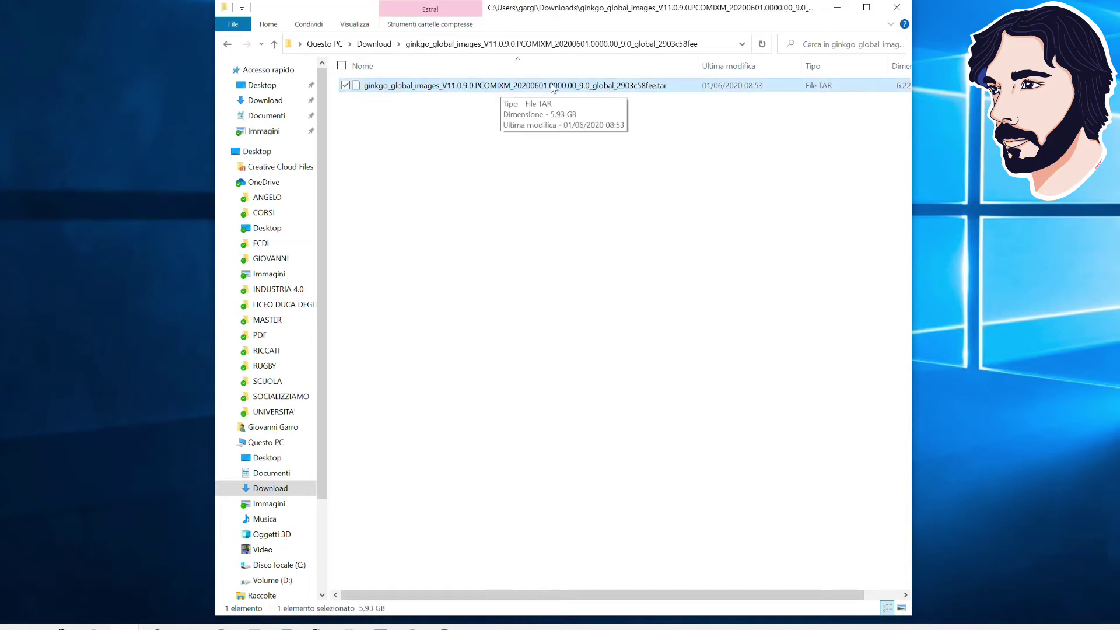
right_click(437, 88)
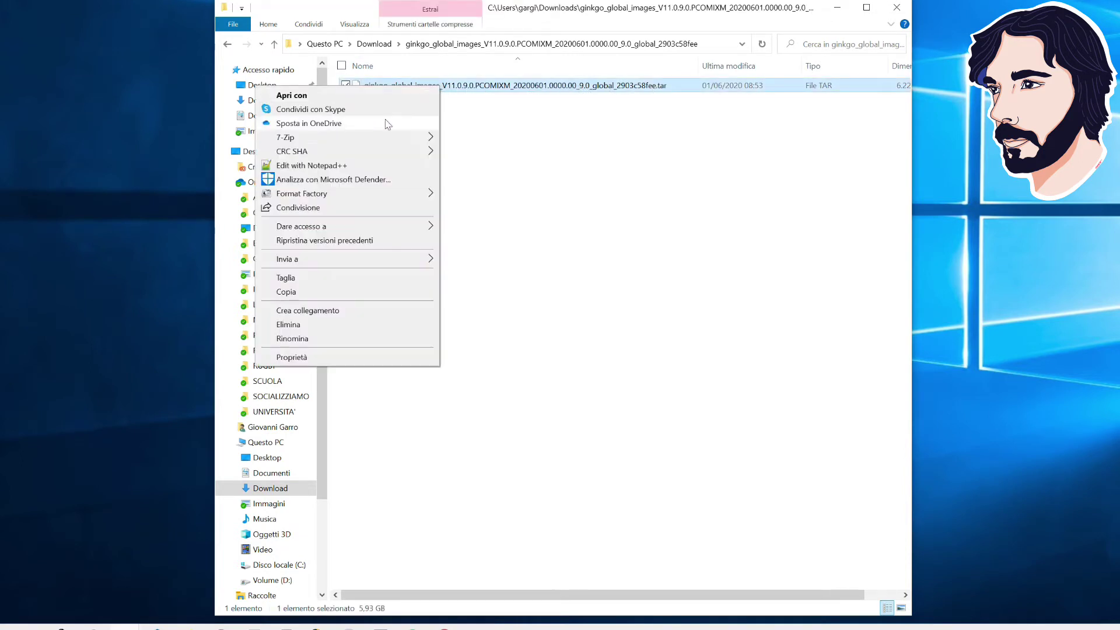
mouse_move(379, 138)
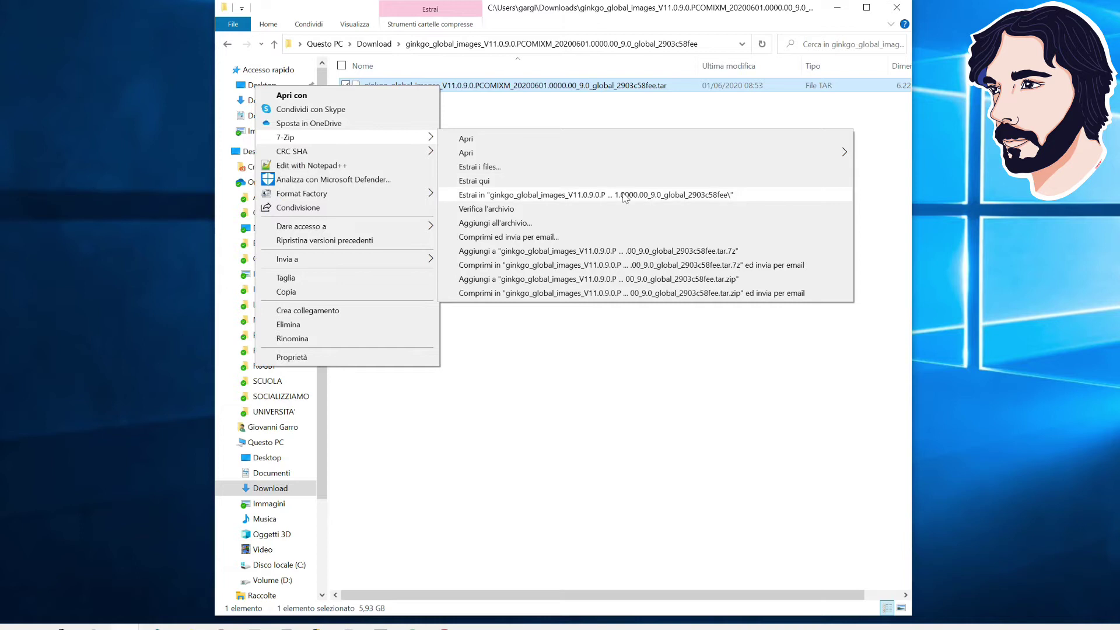
click(624, 195)
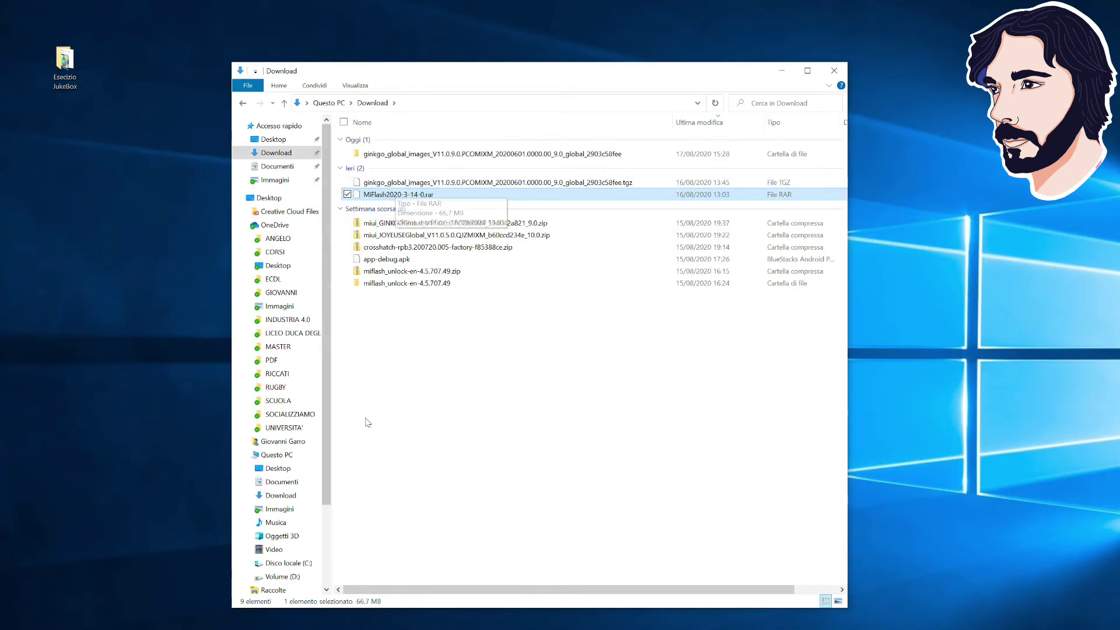
Extract MiFlash2020-3-14-0.rar with 7-Zip into its own folder and open it
right_click(386, 195)
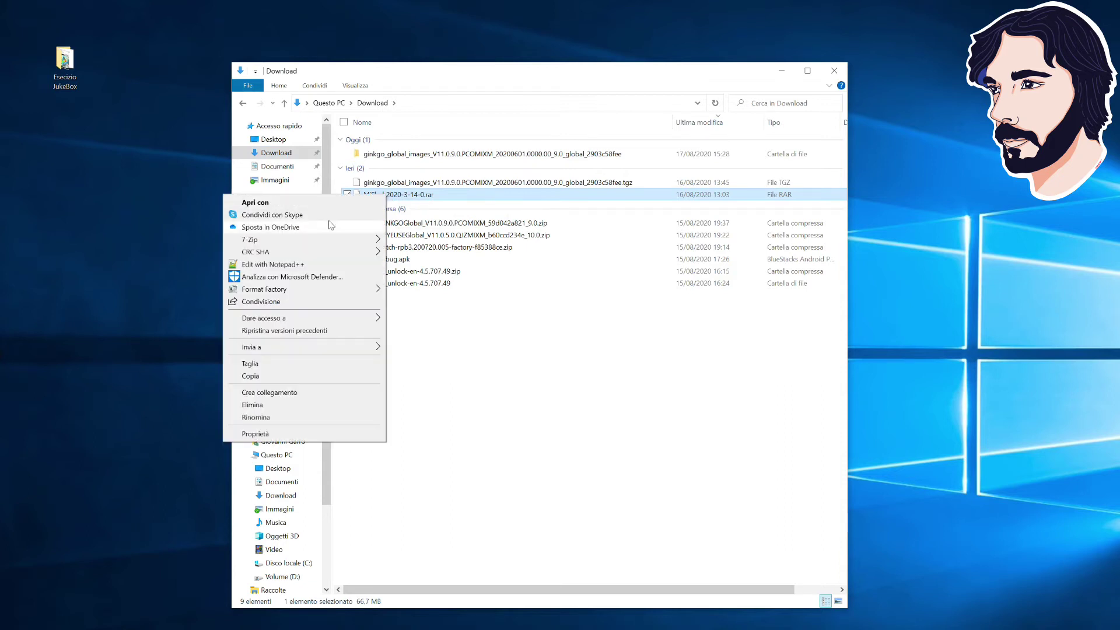
mouse_move(323, 238)
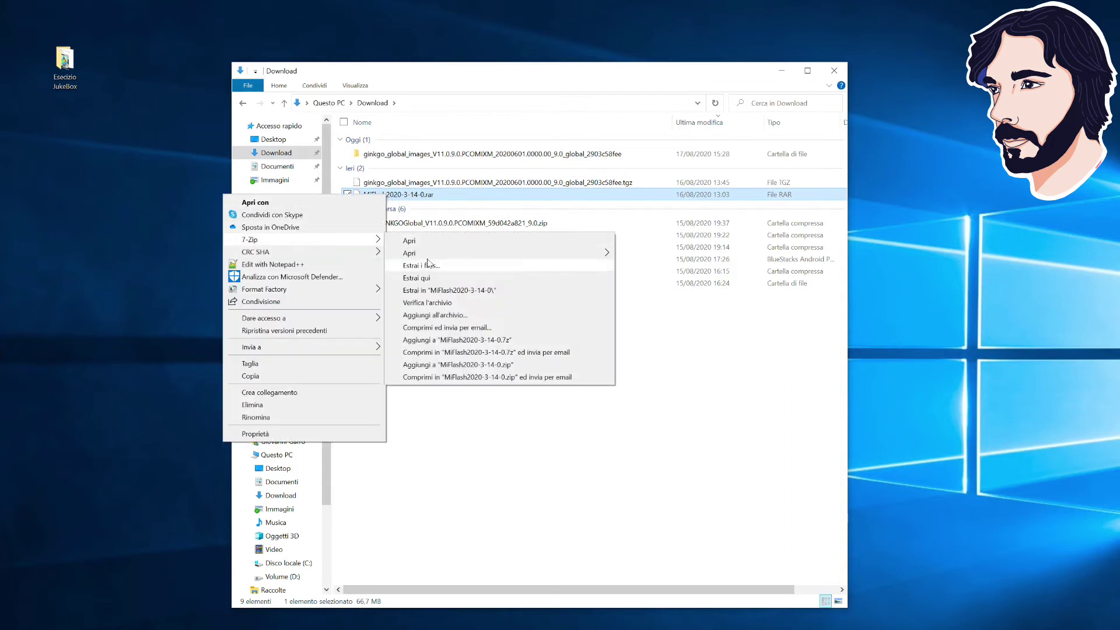
click(444, 290)
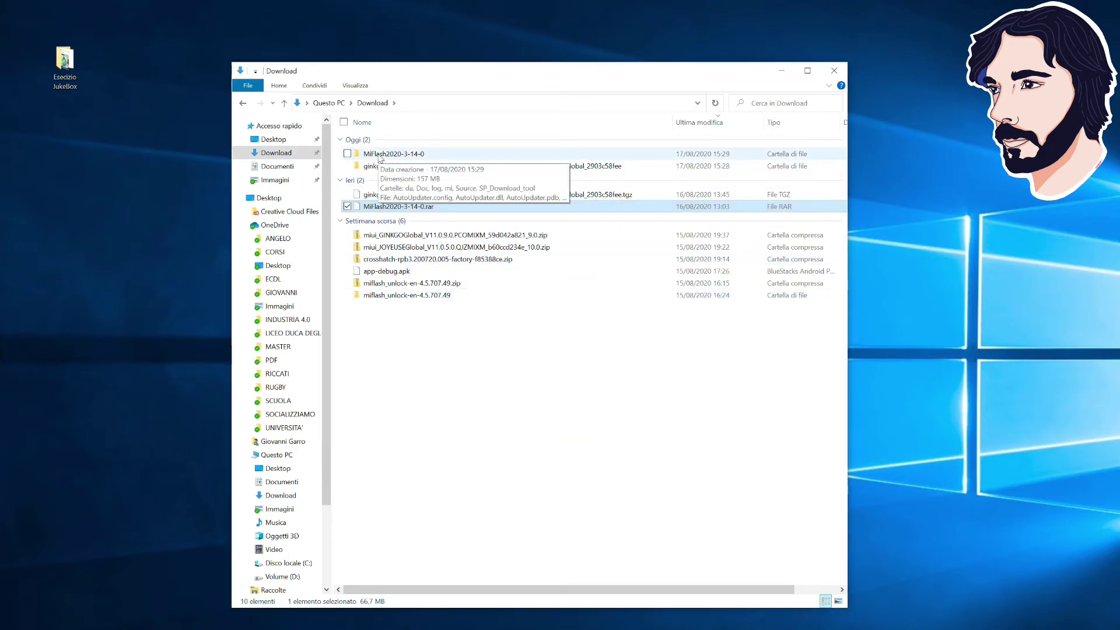
double_click(379, 155)
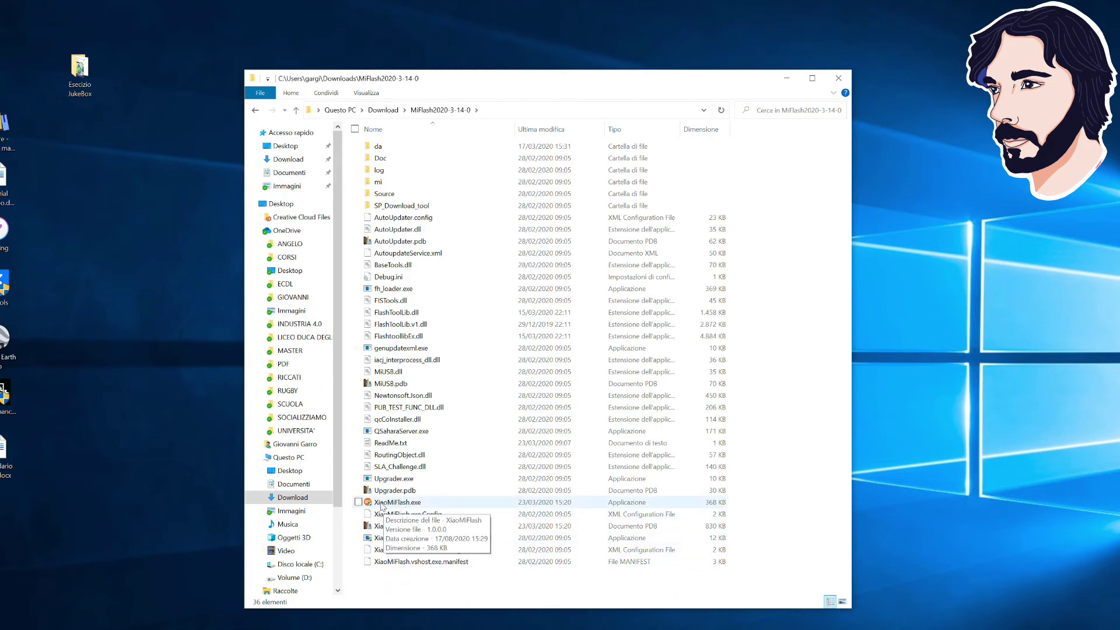
Launch XiaoMiFlash.exe, minimize Explorer, and refresh until the phone appears as device 1
click(382, 504)
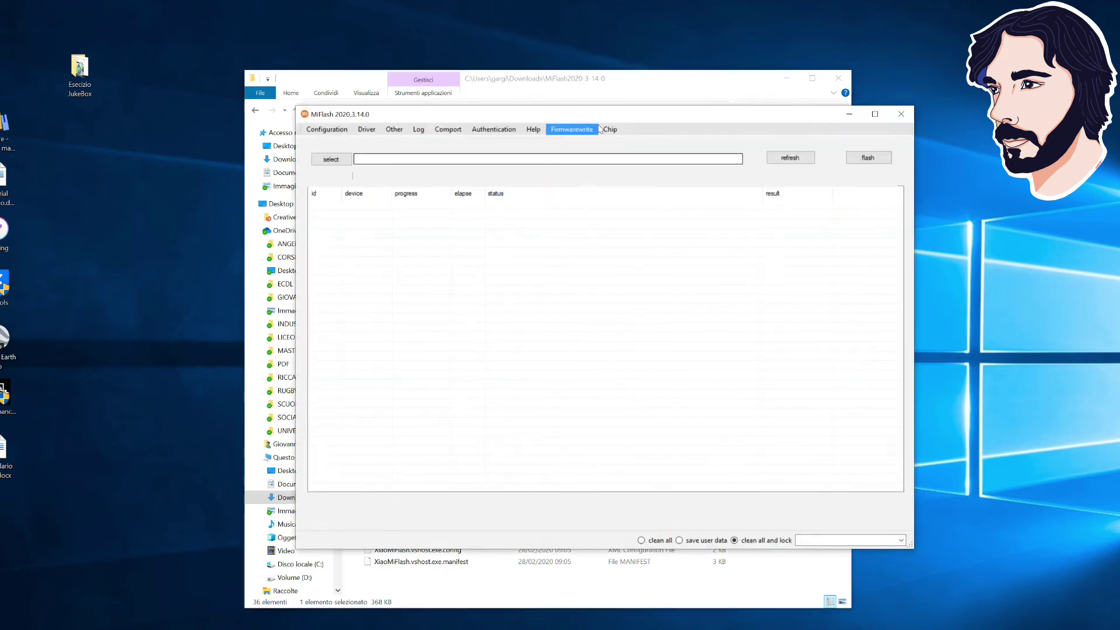
click(787, 80)
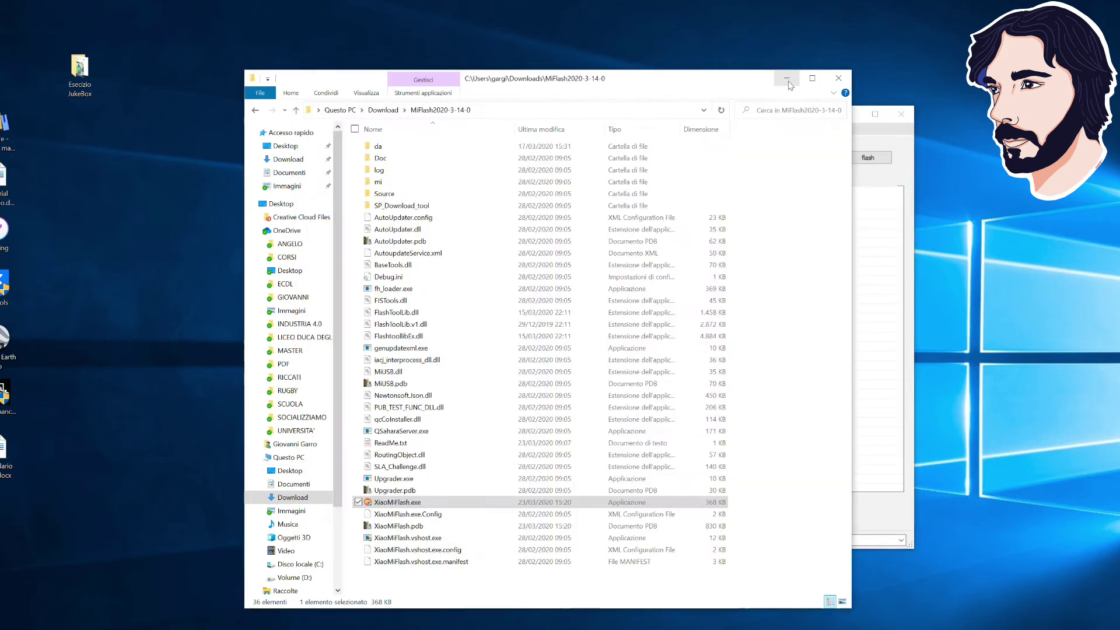
drag(678, 122, 602, 130)
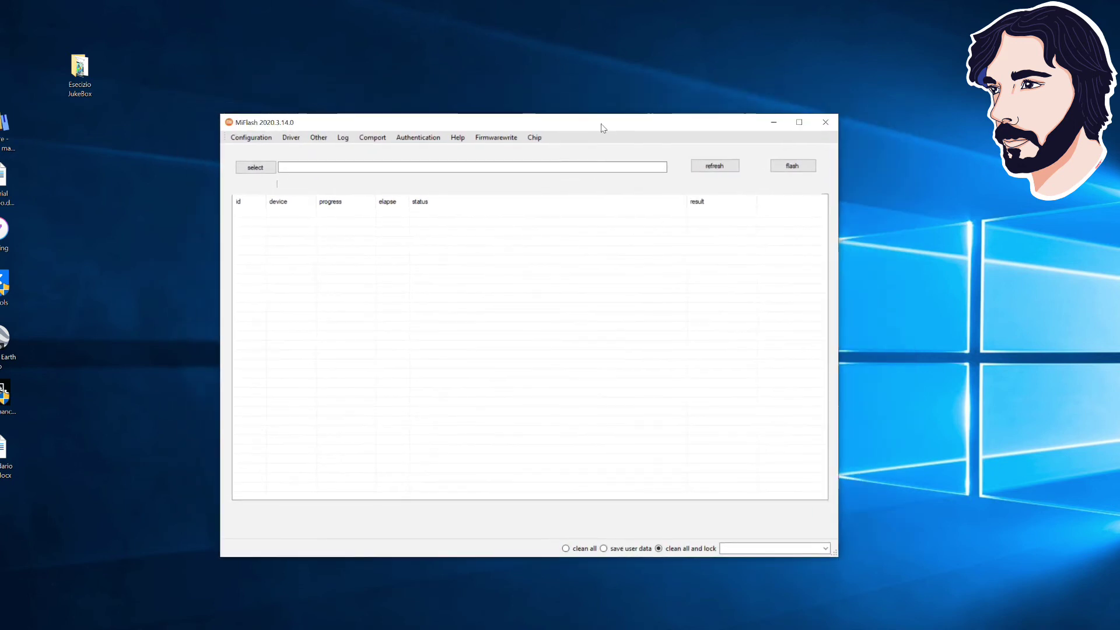
click(713, 167)
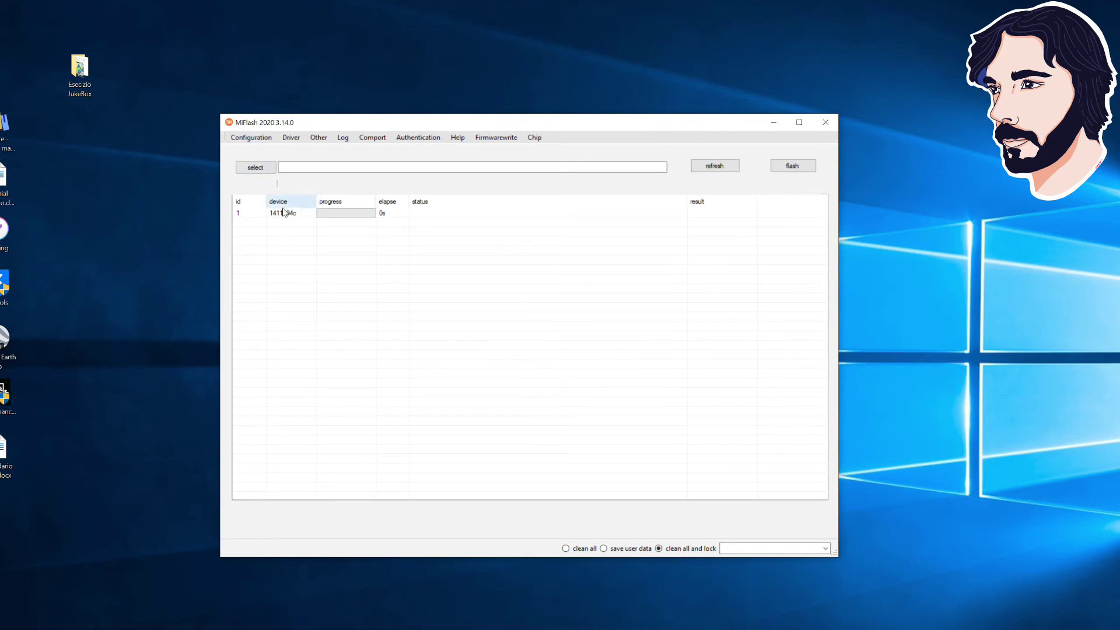
Set the firmware path to Questo PC > Download > the innermost ginkgo_global_images folder
click(257, 169)
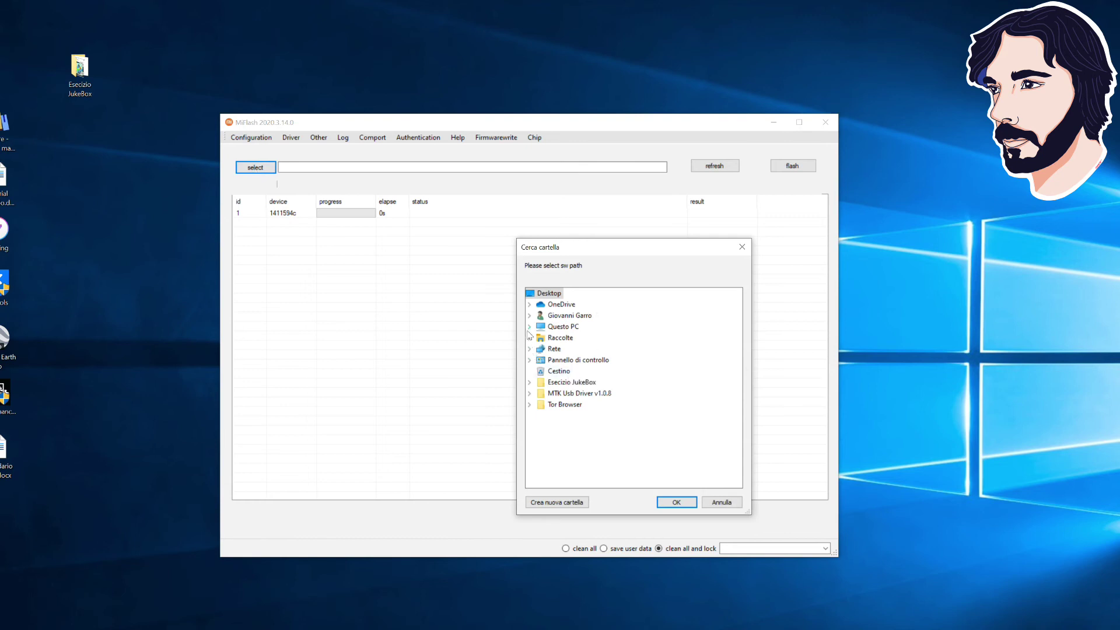
click(530, 328)
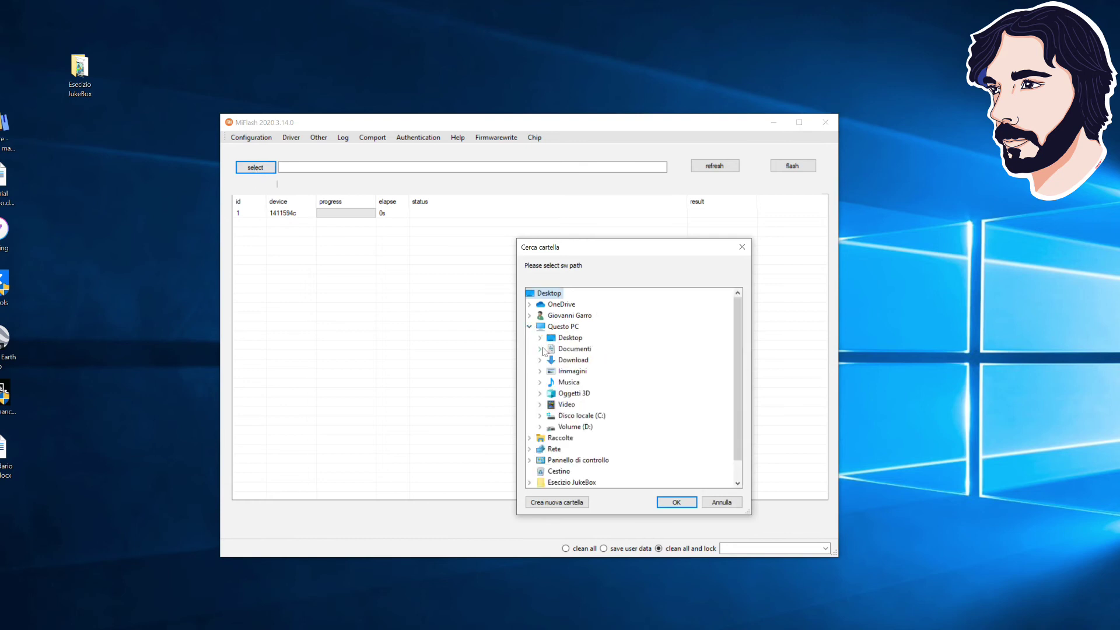
click(541, 360)
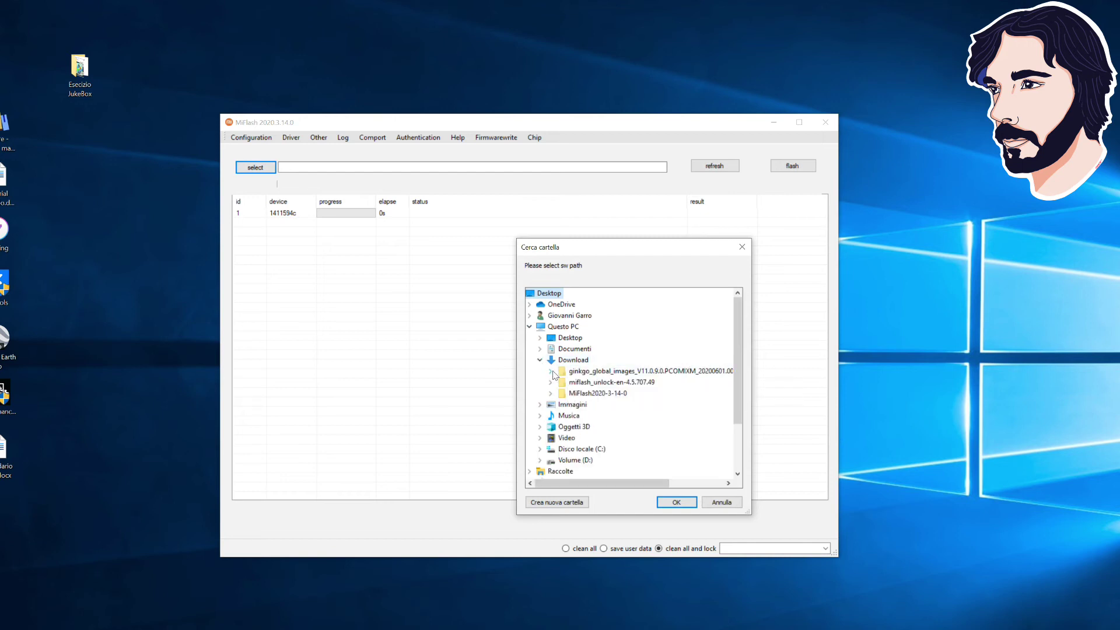
click(550, 372)
drag(644, 252, 489, 217)
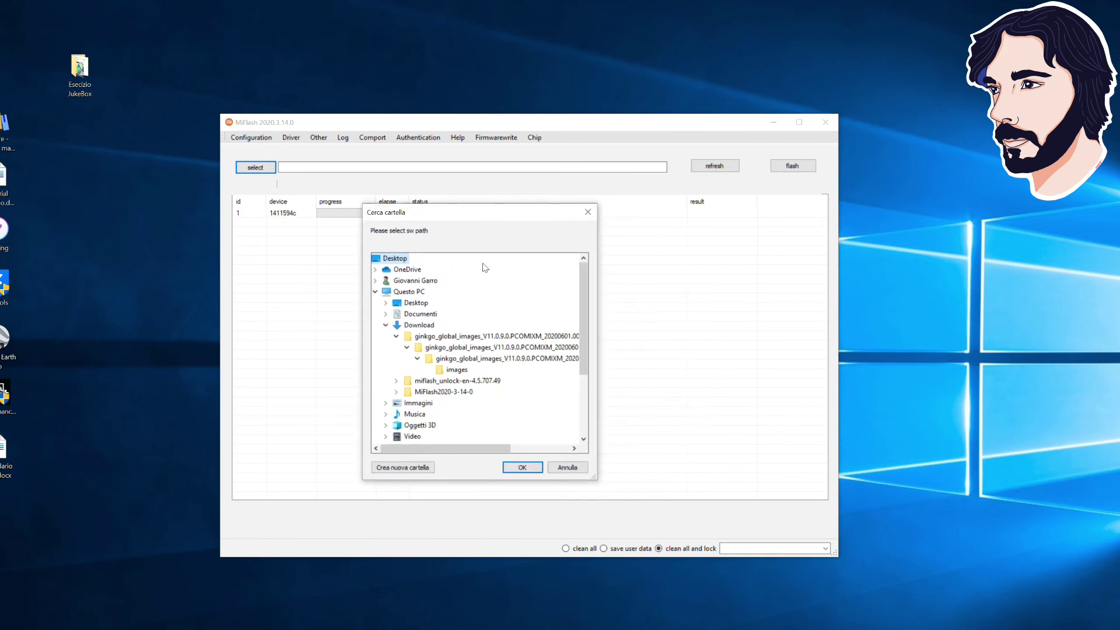
click(478, 359)
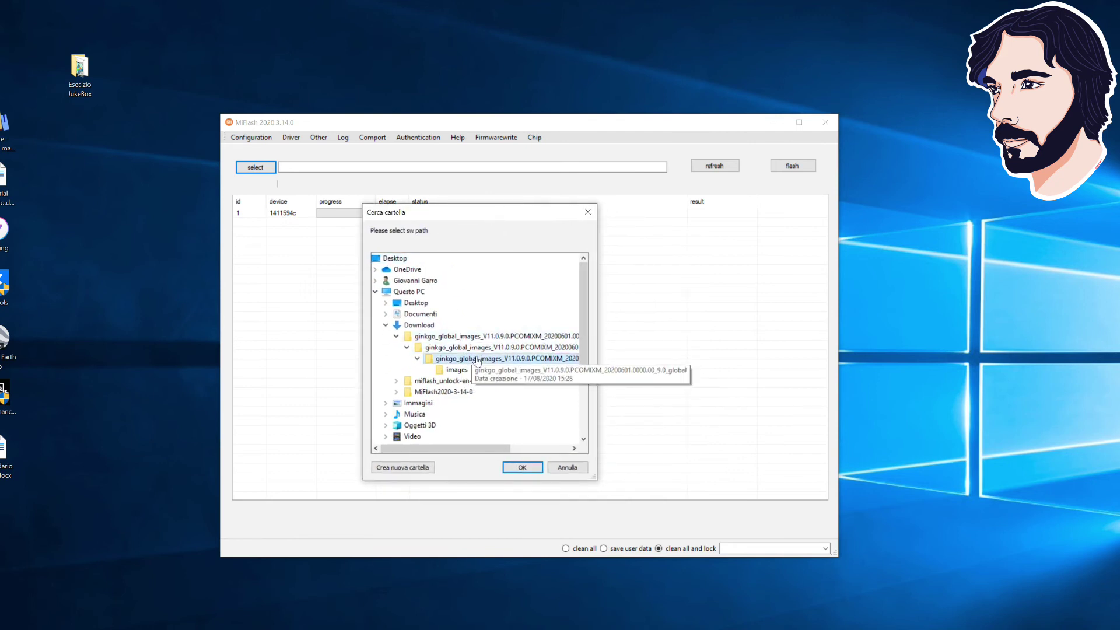
click(518, 468)
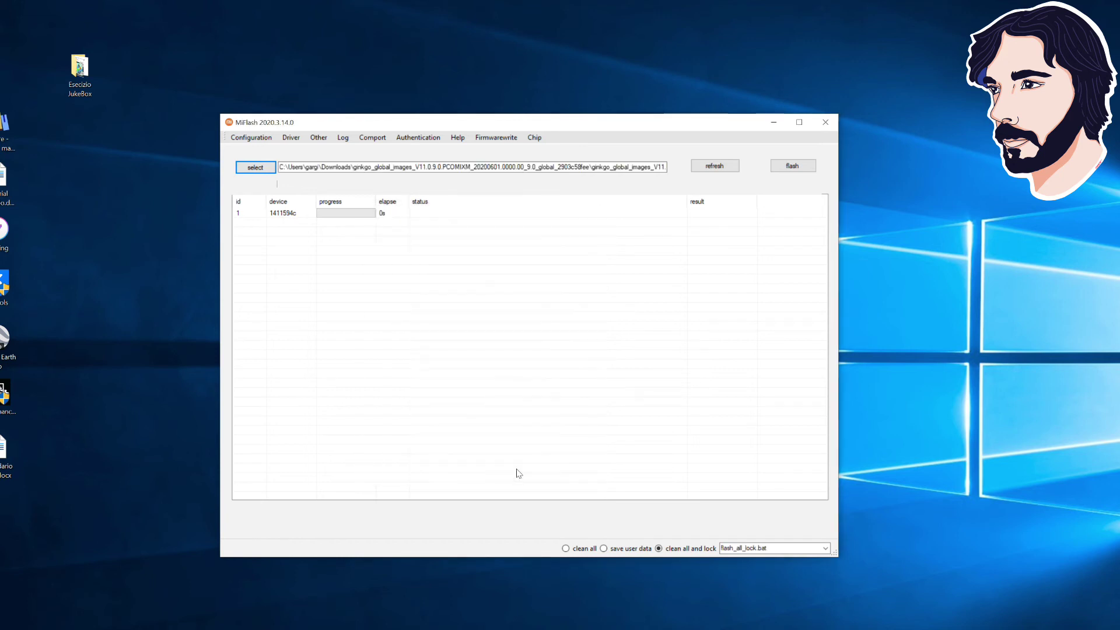
Start the clean all and lock flash on device 1, which ends in 'flash is not done'
click(800, 169)
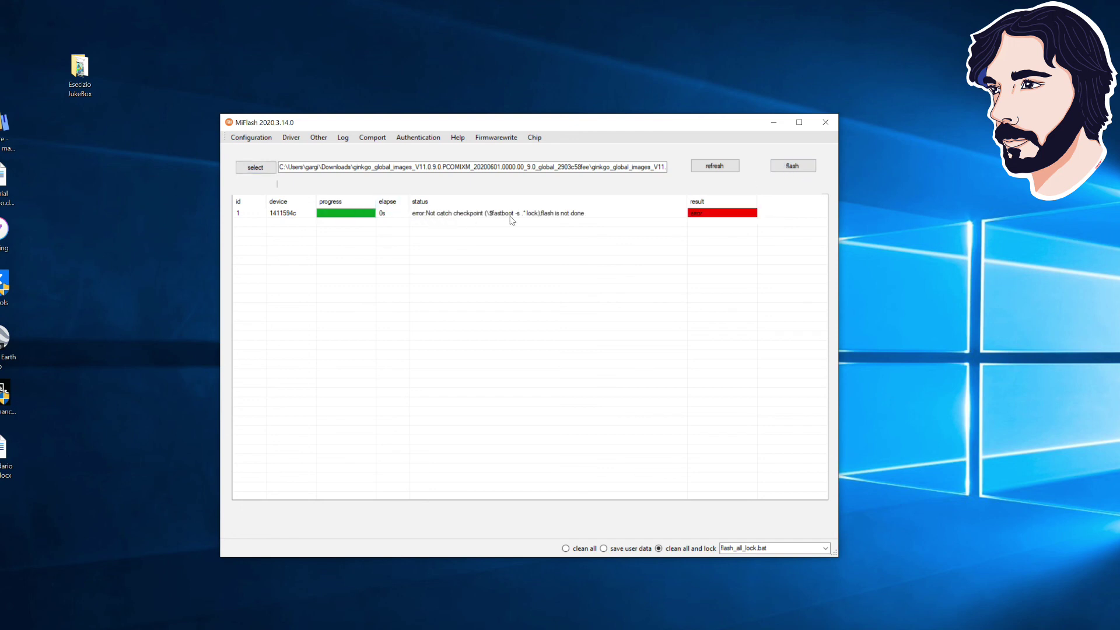